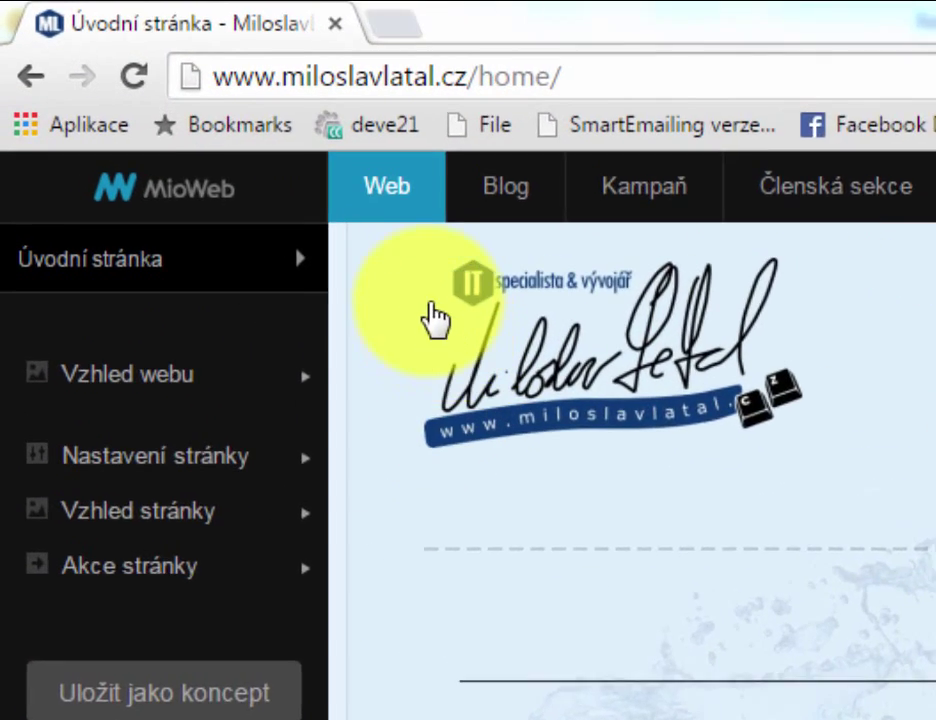
Step: Start creating a new web page and name it "Squeeze chci vědět víc"
mouse_move(165, 85)
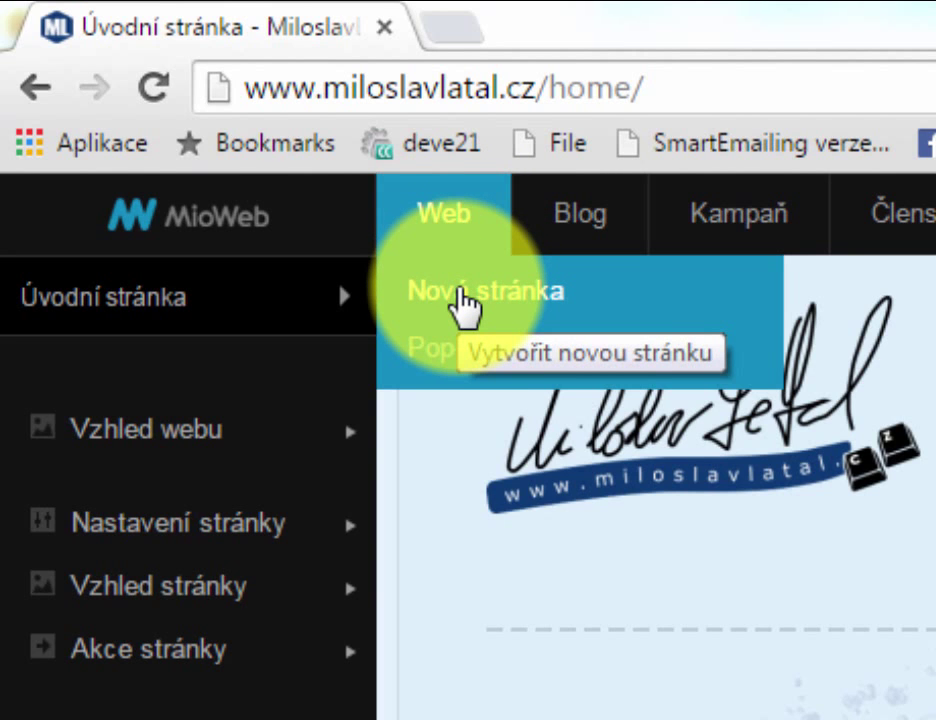
click(462, 302)
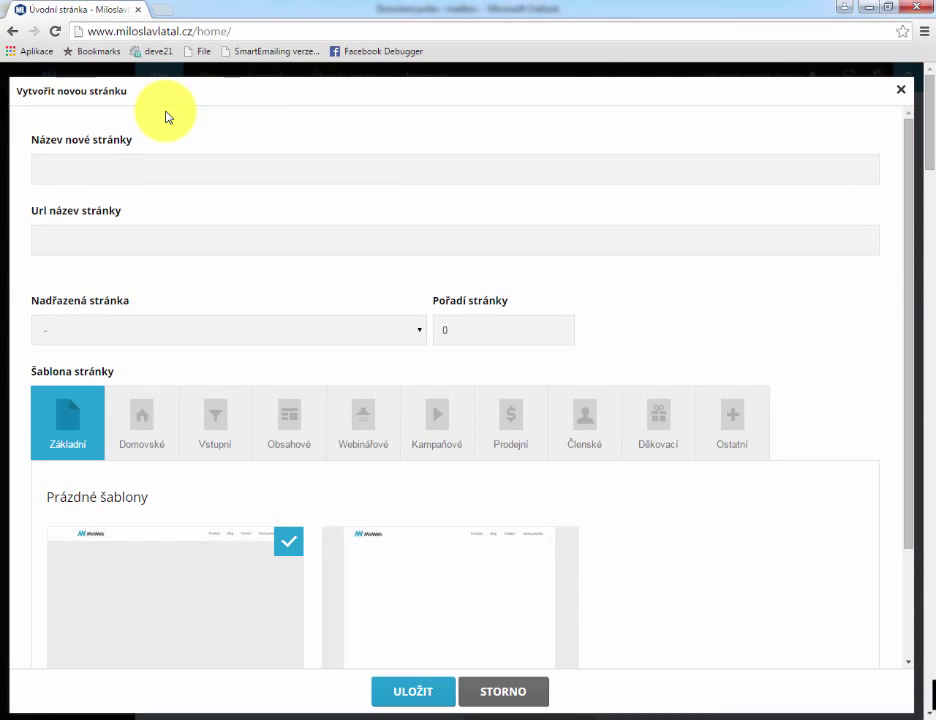
click(125, 169)
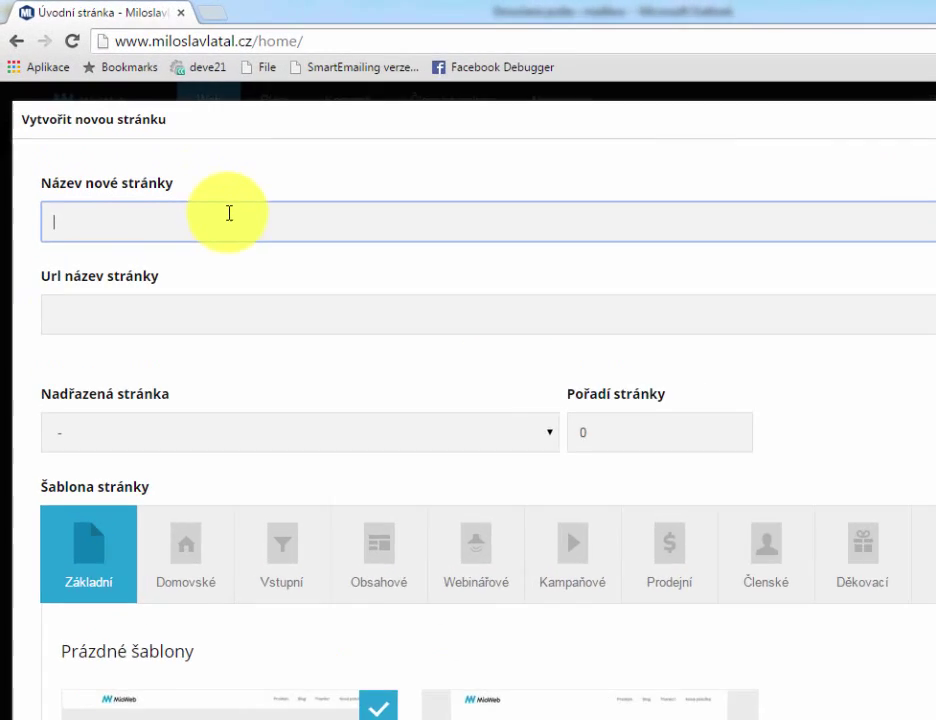
text(Squeeze chci vě)
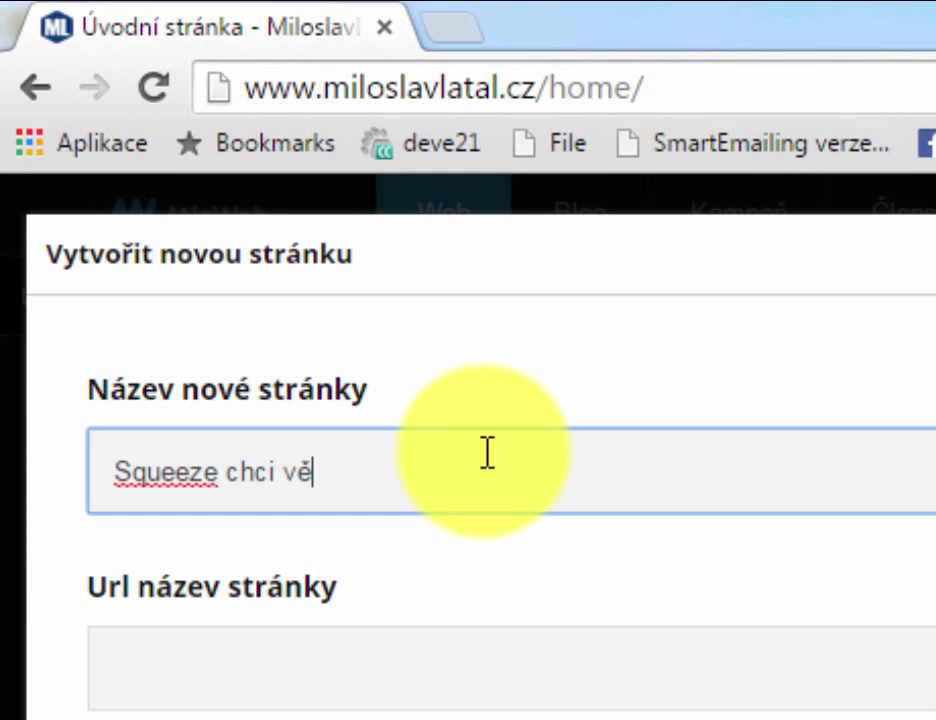
text(dět víc)
key(Tab)
key(Tab)
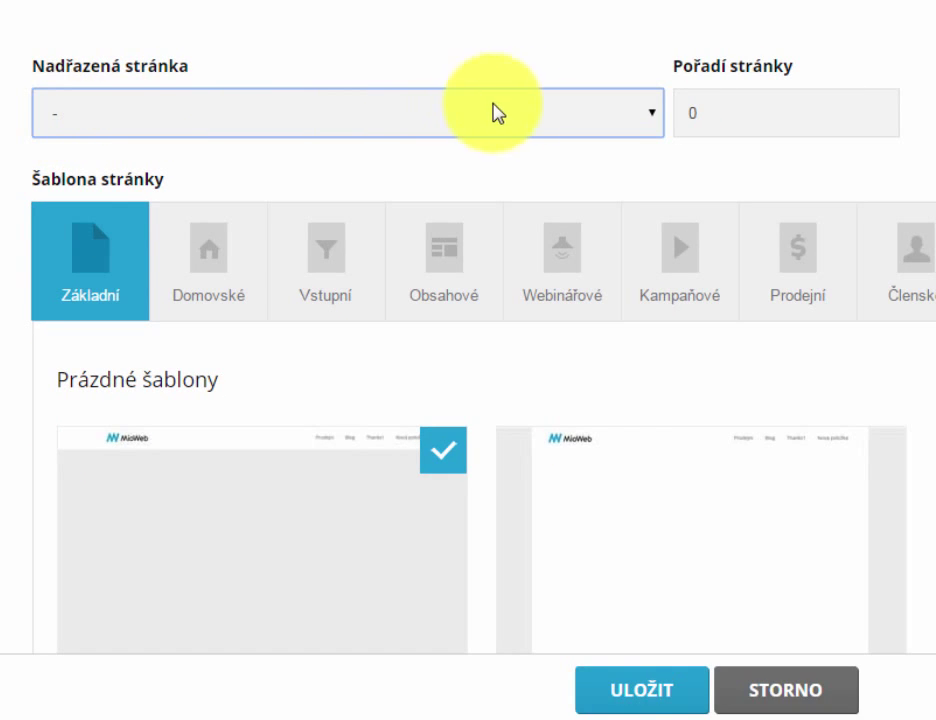
Step: Choose the Vstupní template "Jednoduchá textová squeeze page 2" for the new page and save it
click(325, 262)
scroll(328, 272, down, 3)
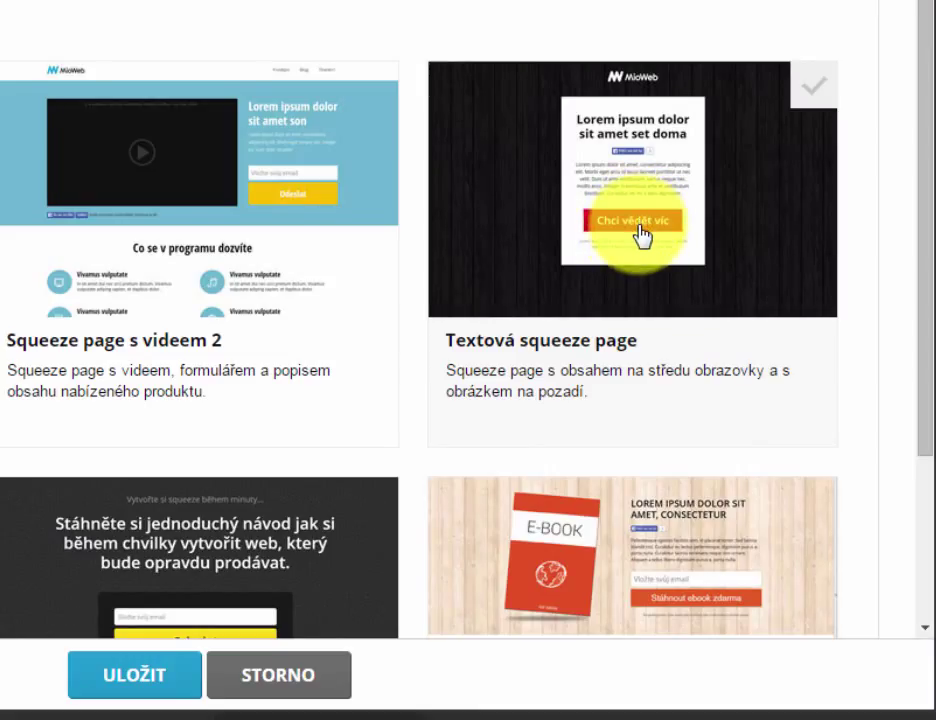
scroll(640, 235, down, 3)
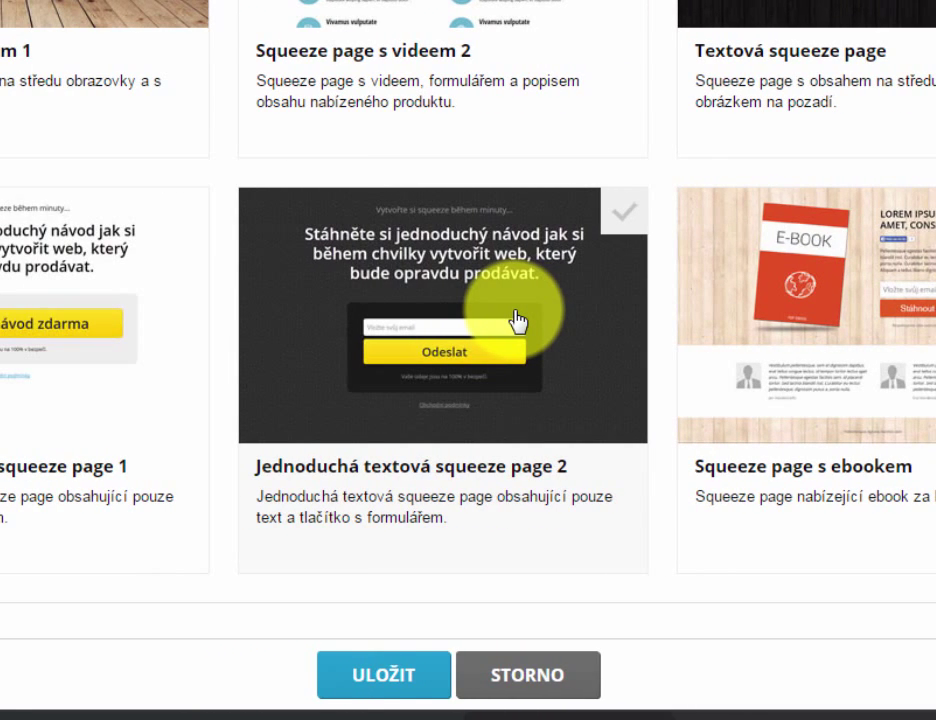
click(440, 322)
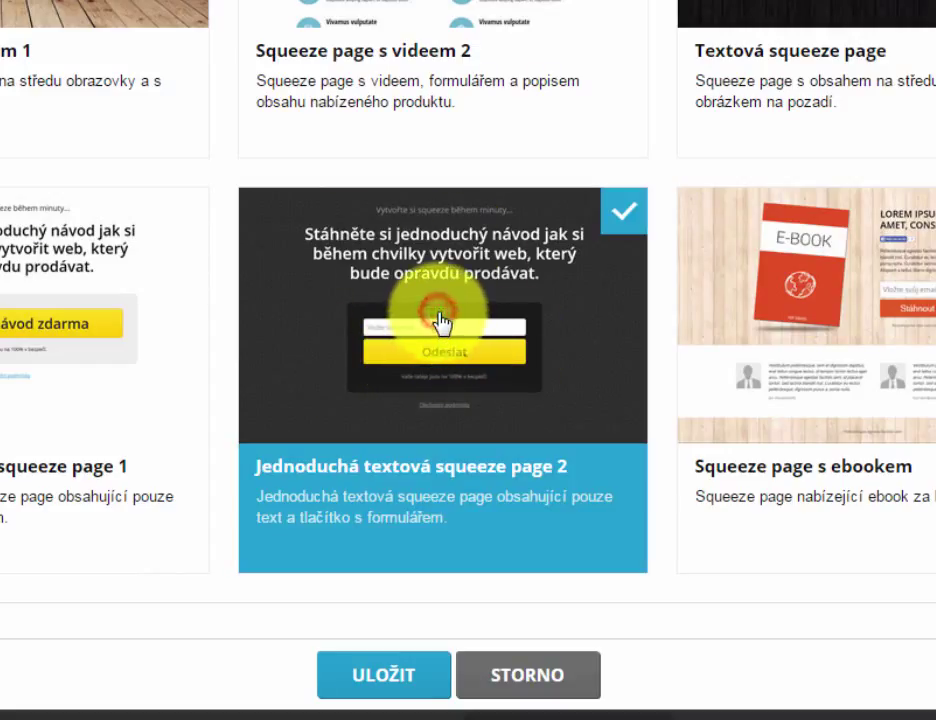
click(370, 676)
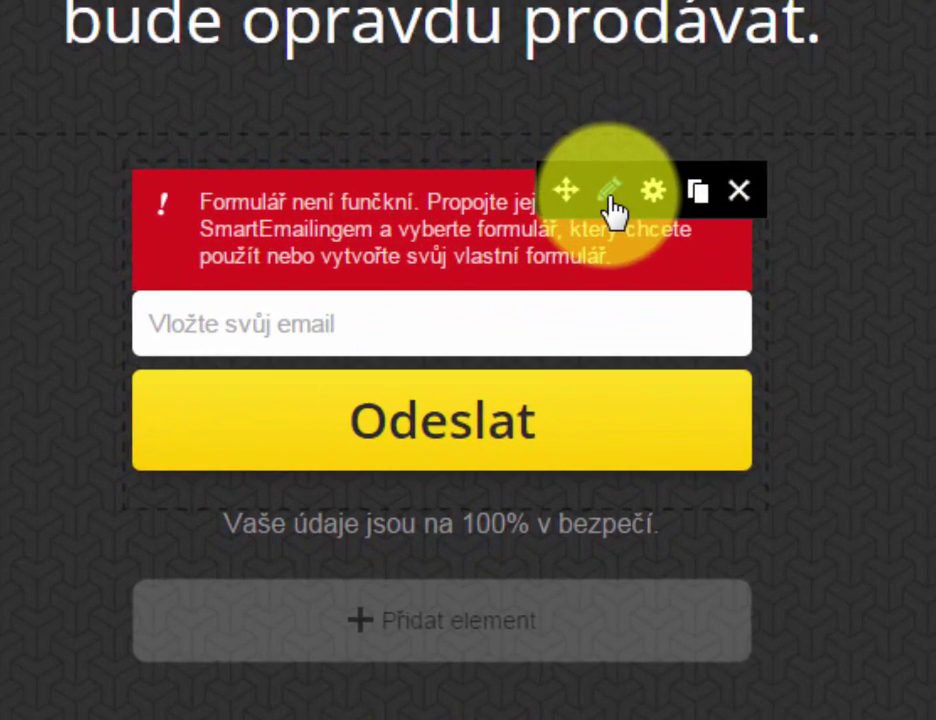
Step: Link the page's sign-up form to the SmartEmailing form for "Registrace do spuštění stránek" and save the element
click(611, 195)
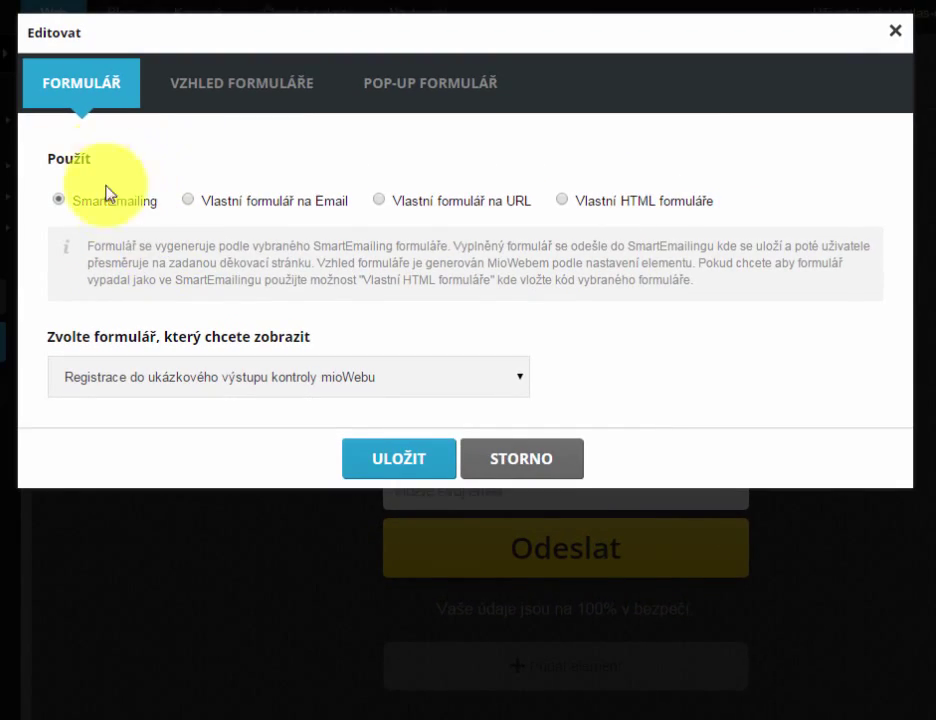
click(220, 380)
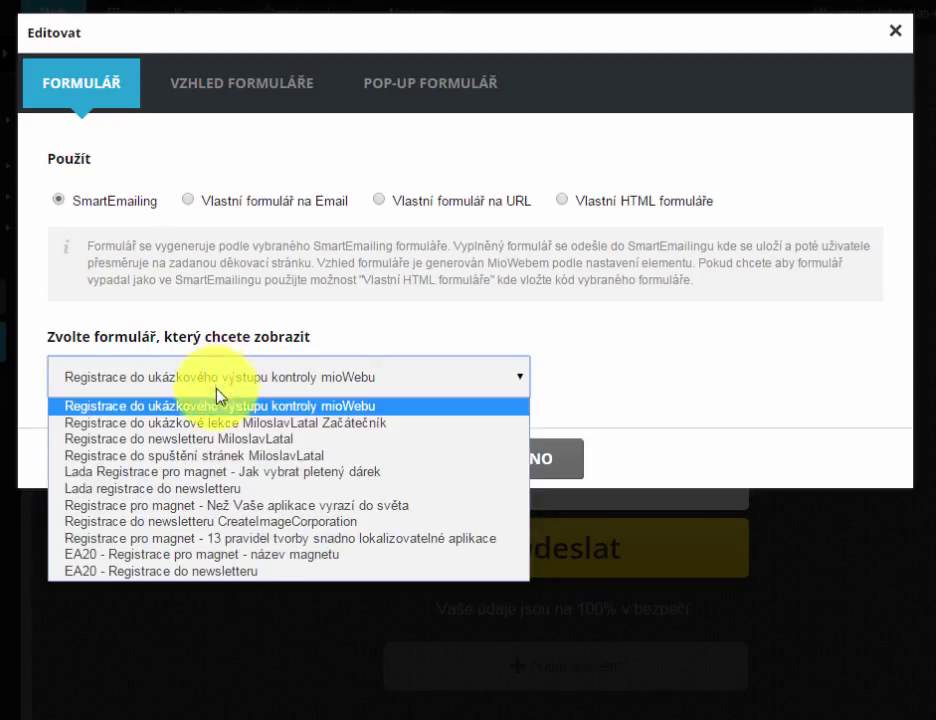
click(212, 456)
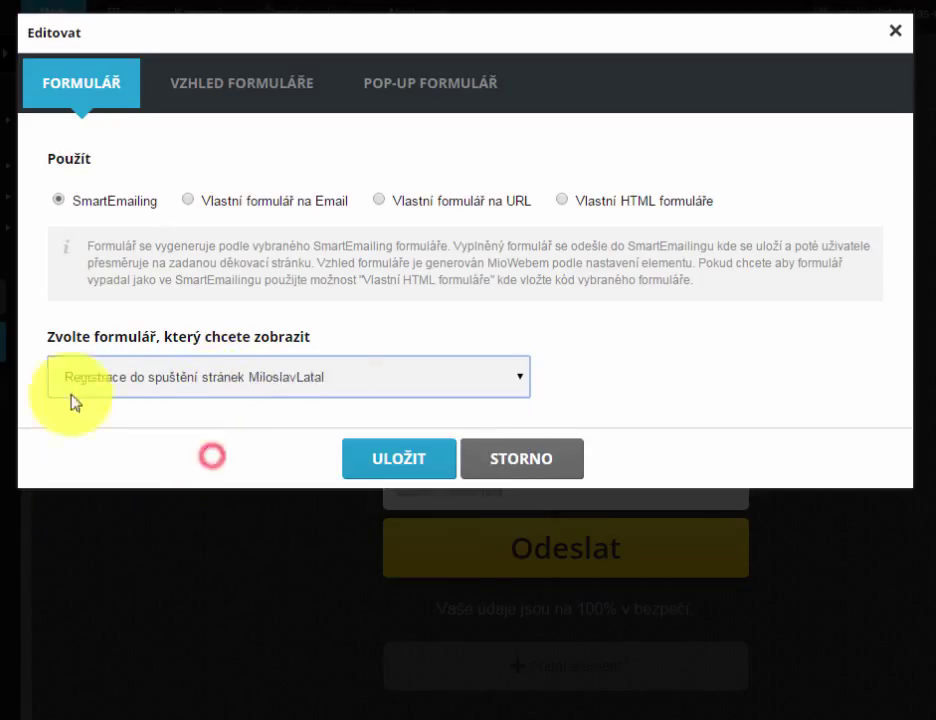
click(415, 462)
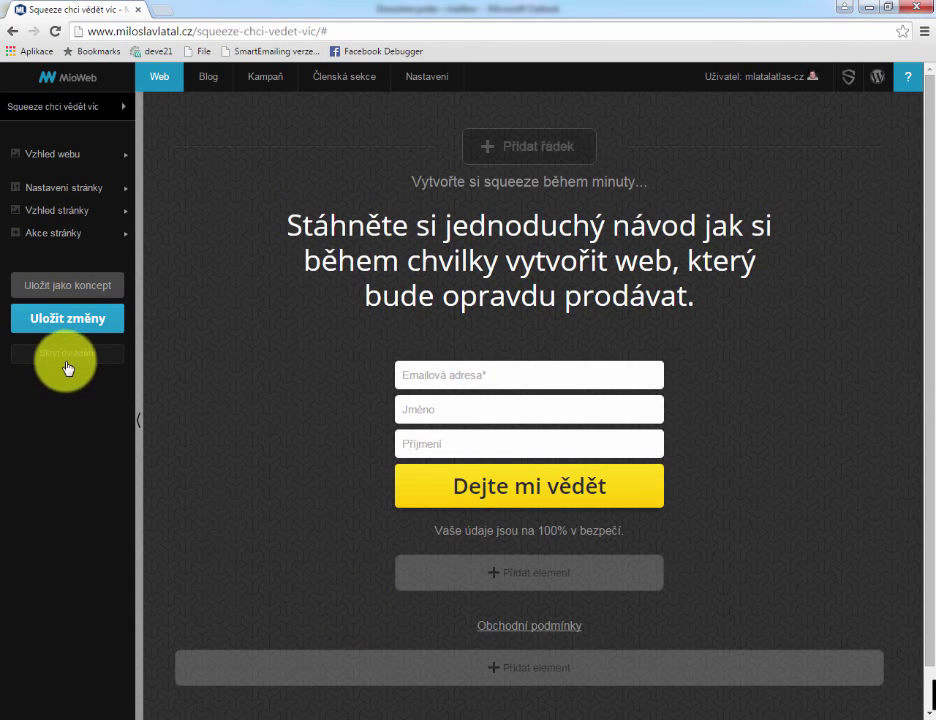
click(67, 355)
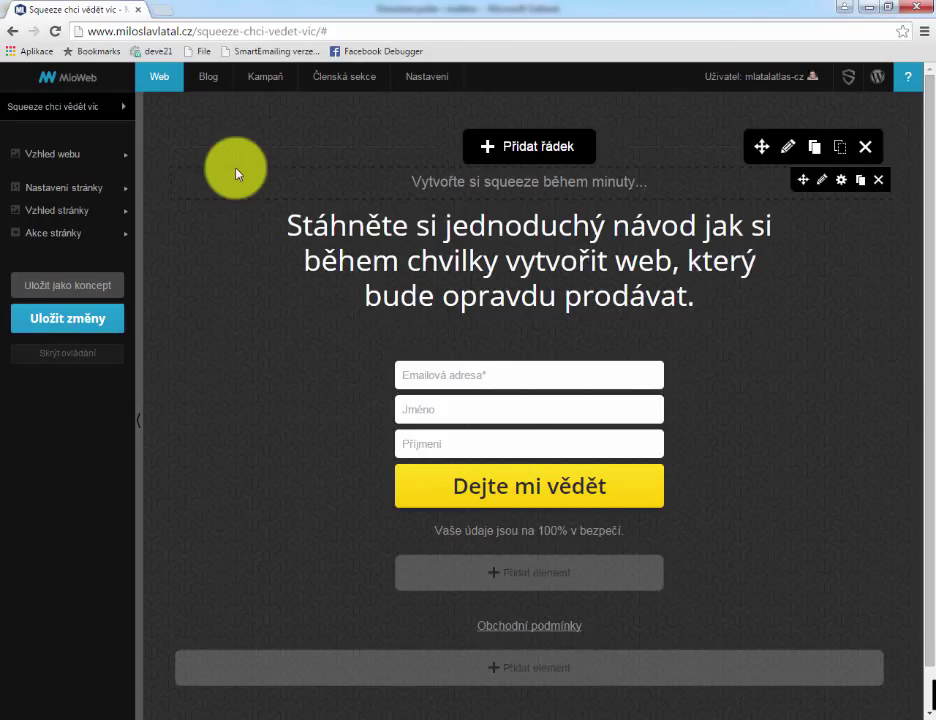
Step: Set the page header to the global header (Globální hlavičku) and save the setting
mouse_move(65, 214)
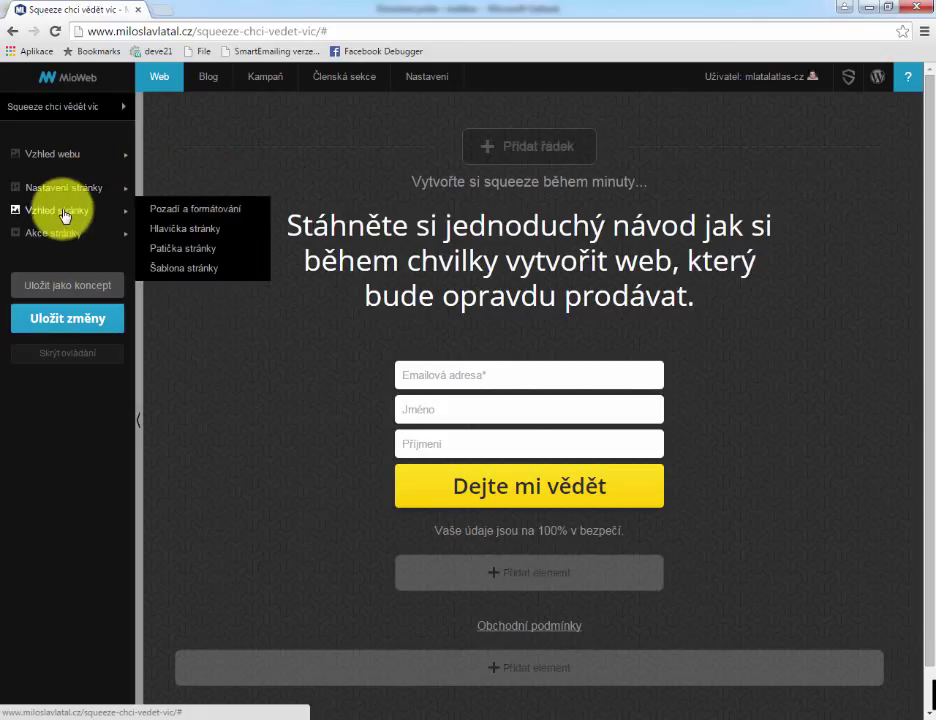
click(158, 228)
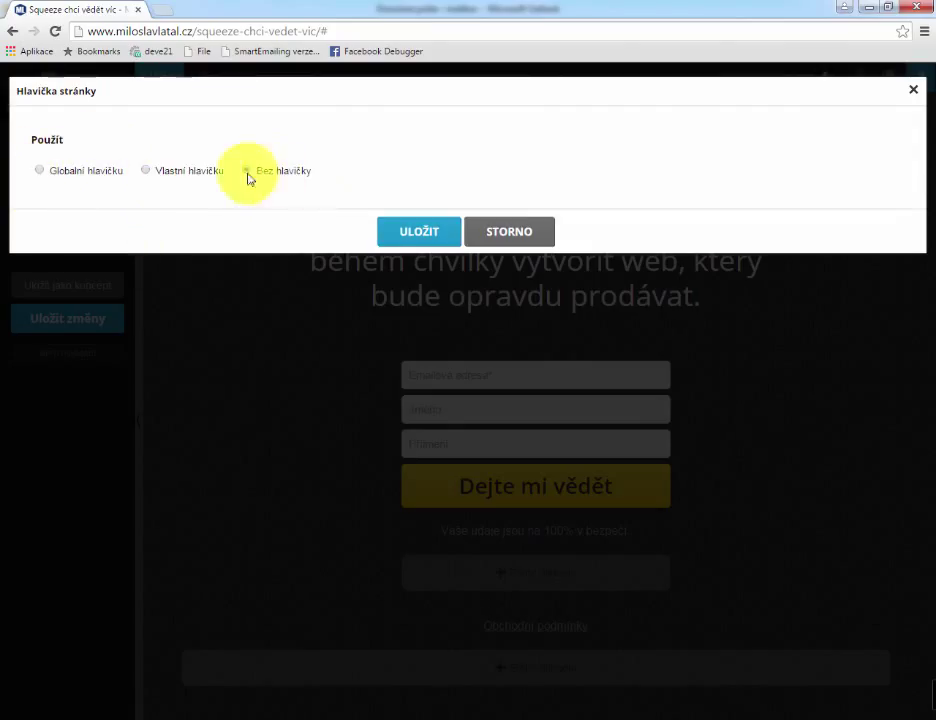
click(146, 170)
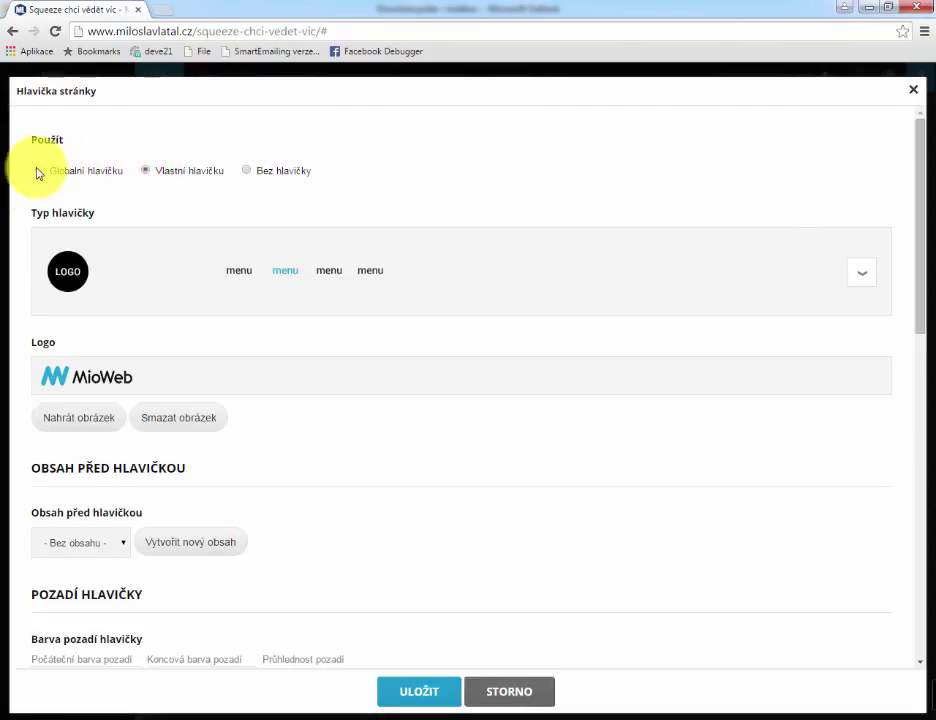
click(37, 171)
click(415, 234)
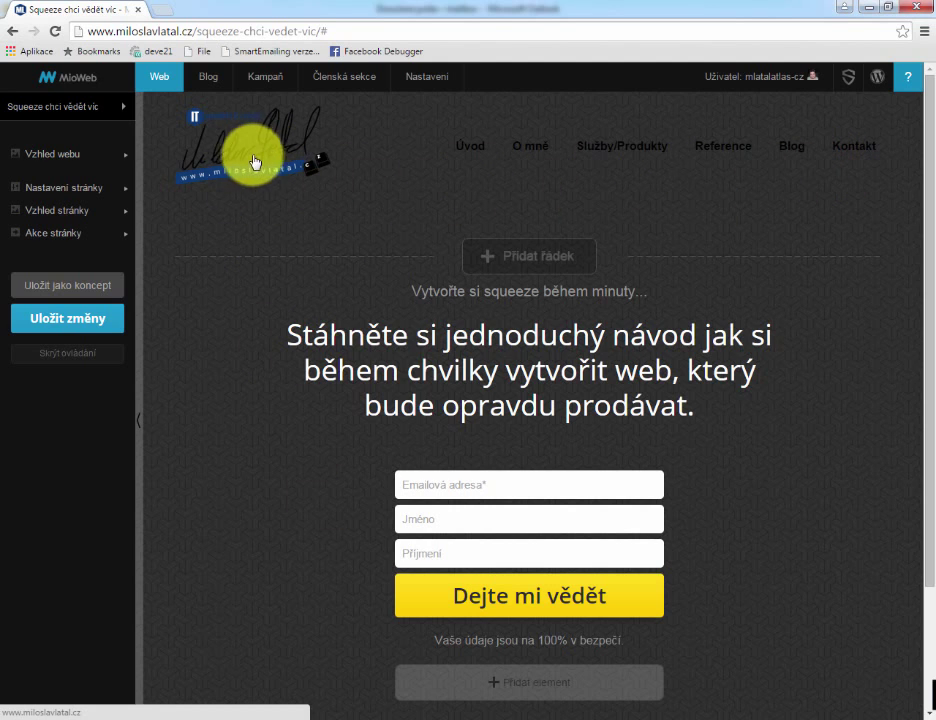
Step: Set the page header to "Bez hlavičky" and save the setting
mouse_move(88, 146)
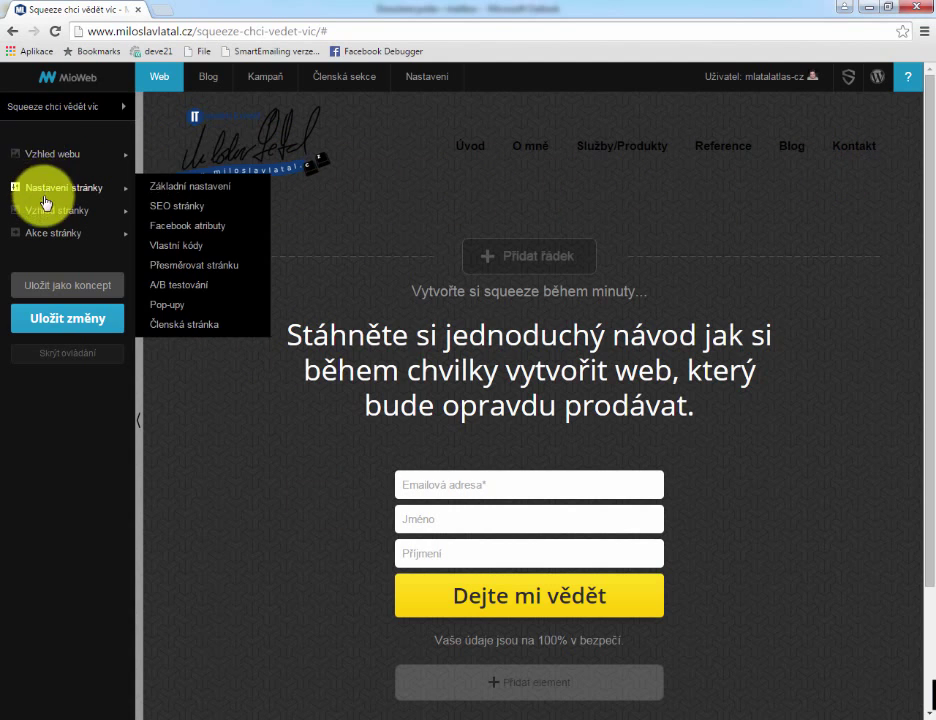
mouse_move(45, 212)
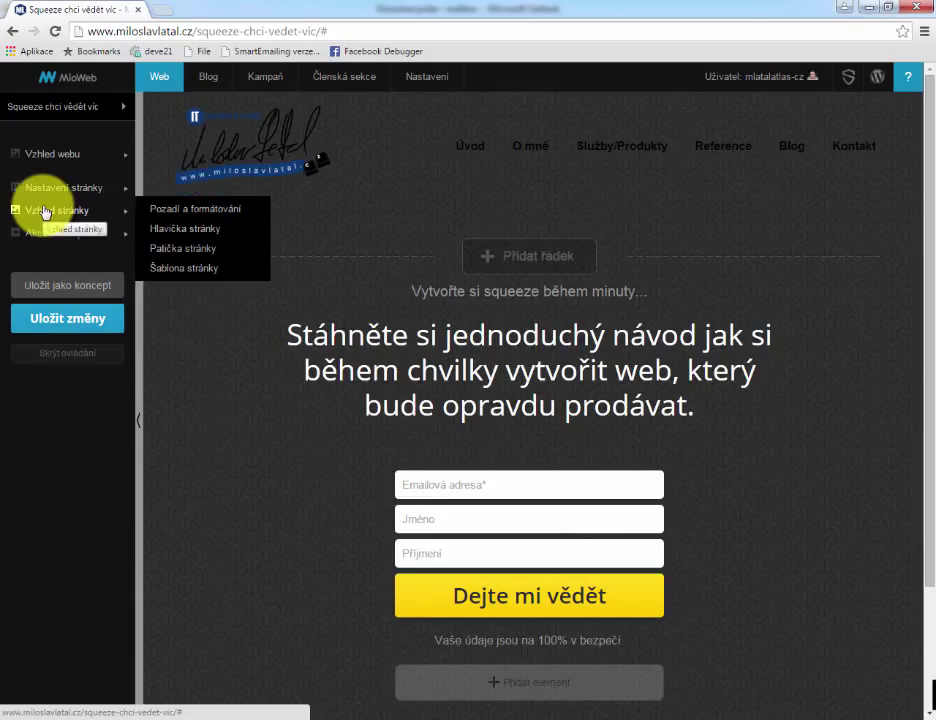
click(176, 229)
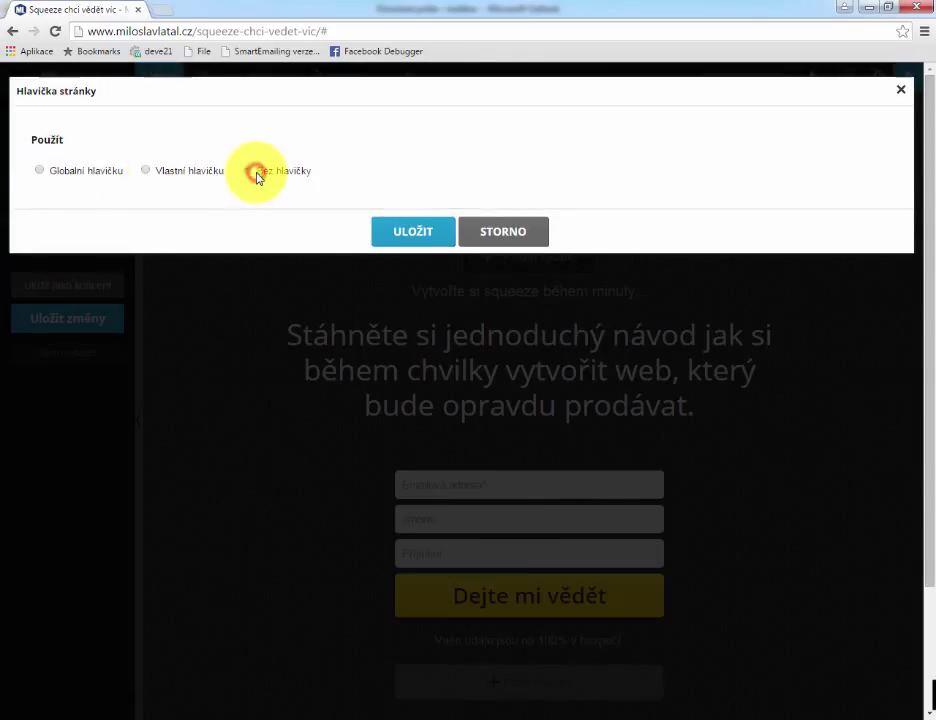
click(250, 172)
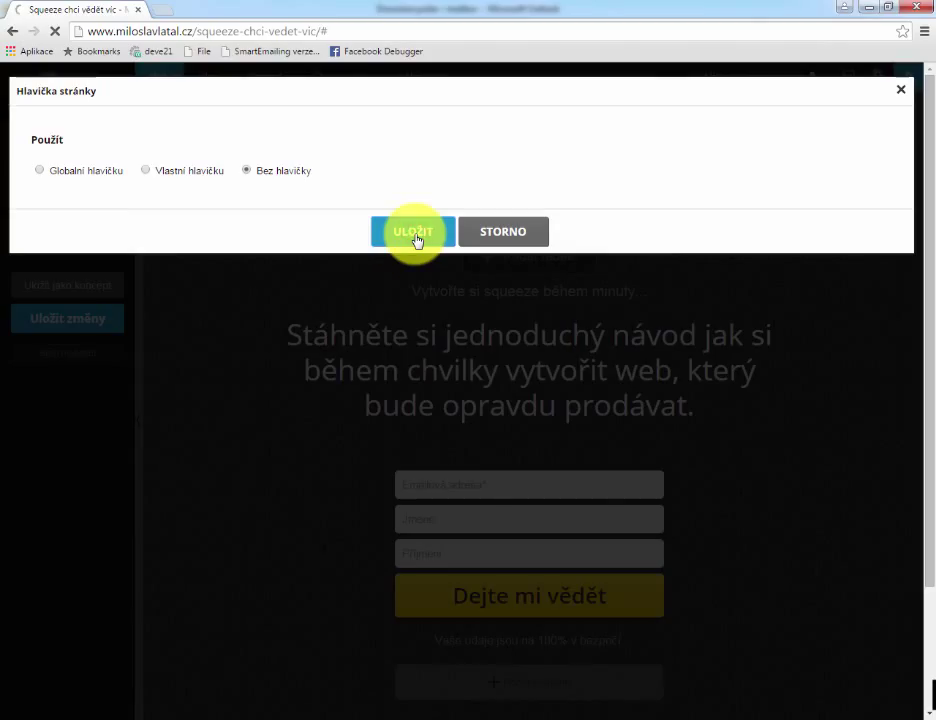
click(424, 234)
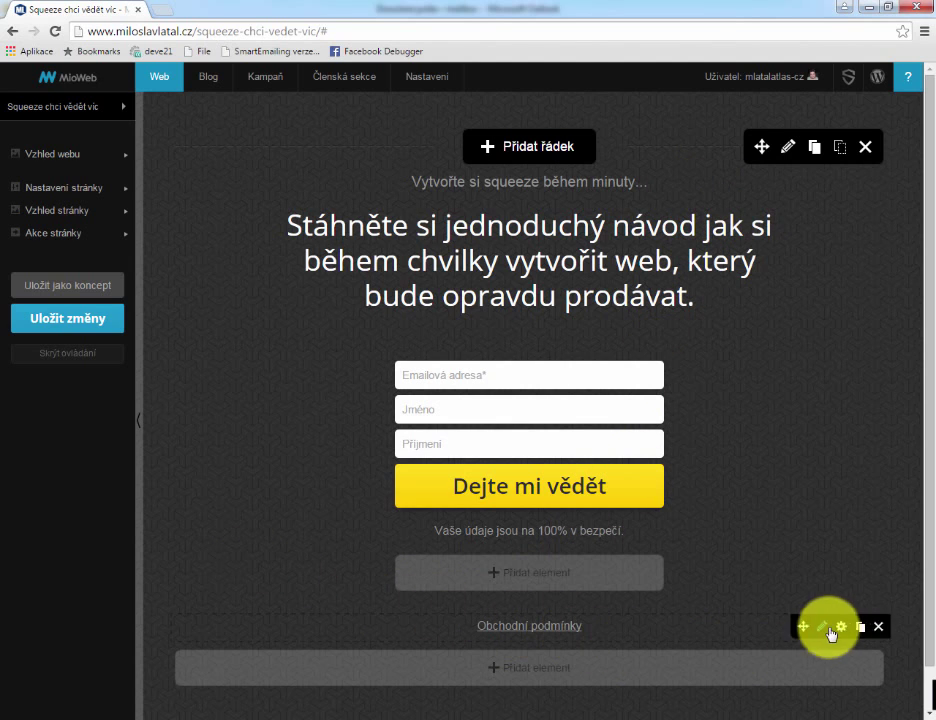
Step: Delete the "Obchodní podmínky" link element below the form
click(878, 626)
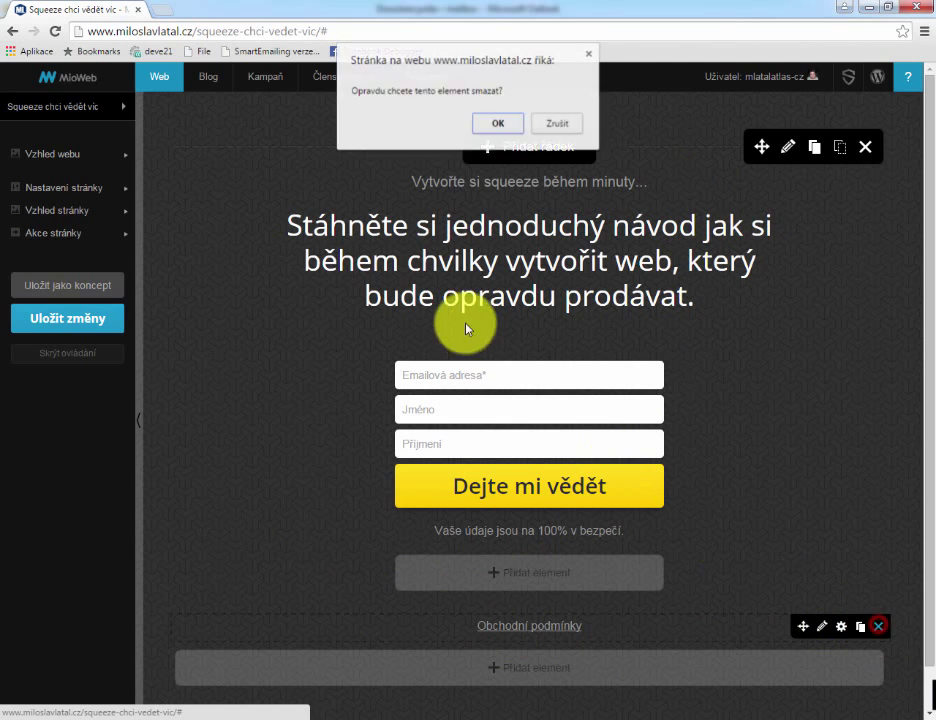
click(495, 124)
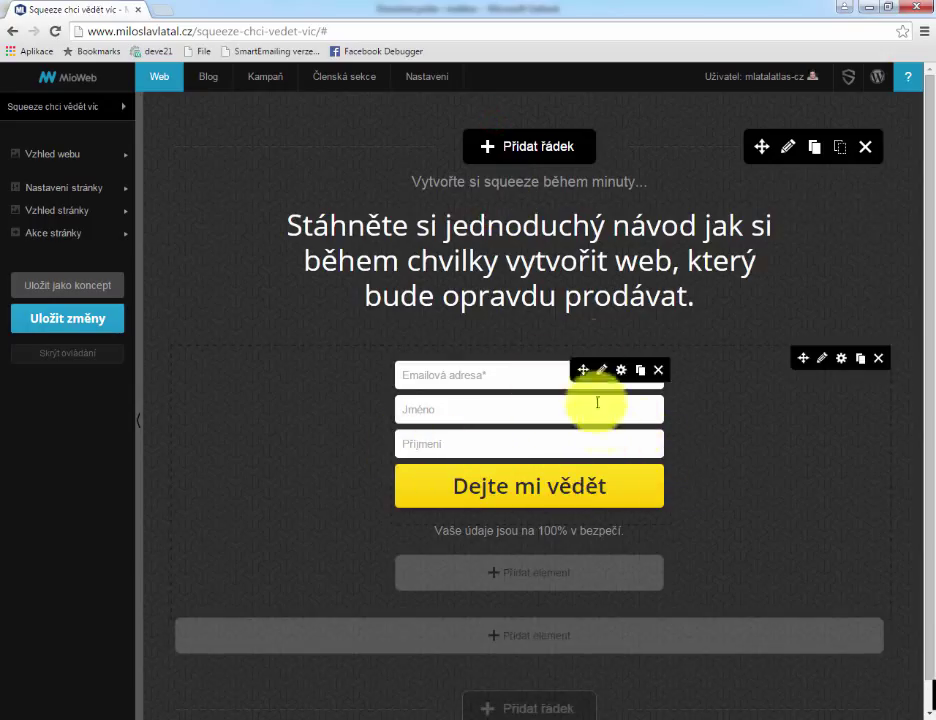
Step: Replace the small text above the heading with "Můj web který Vám pomůže s tím a tím..." and save it
click(819, 182)
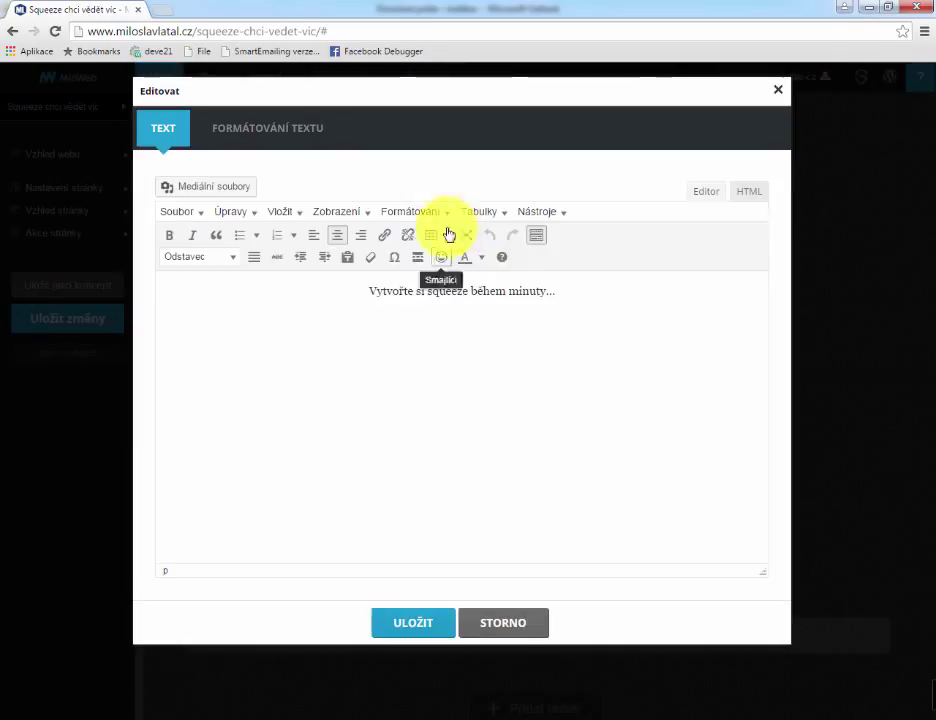
drag(600, 287, 439, 303)
key(Home)
text(Můj web k)
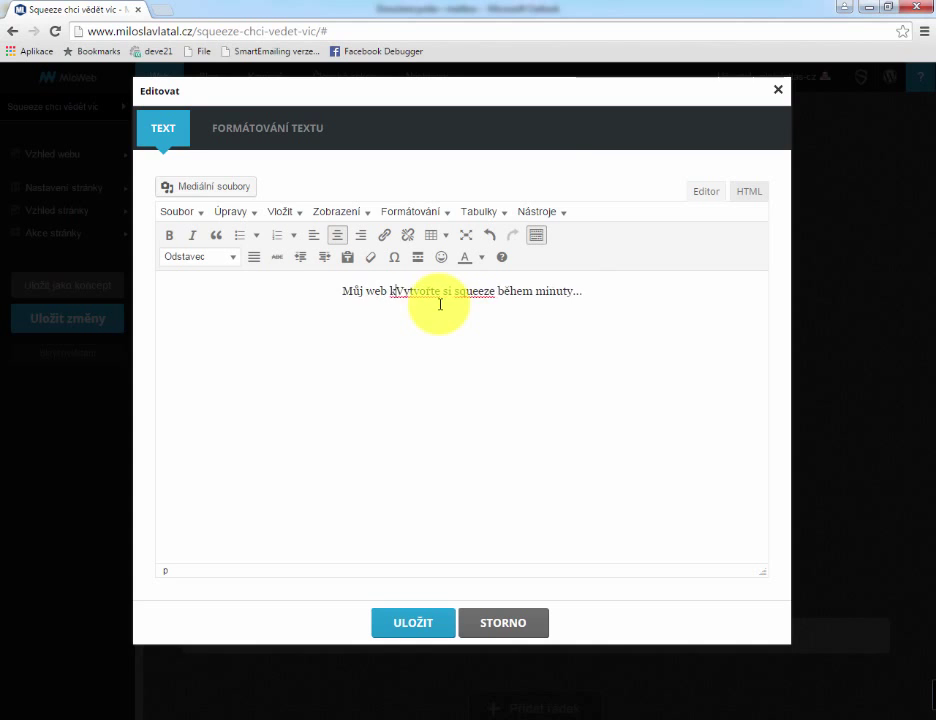
text(terý Vám pomůže s tím a)
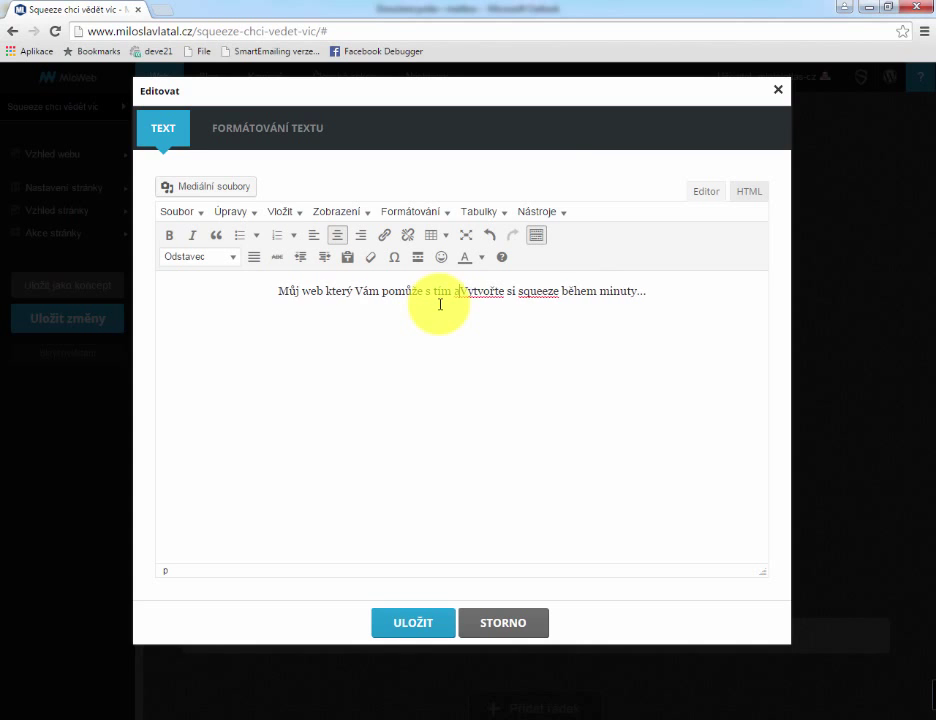
key(shift+End)
text(tím...)
click(393, 624)
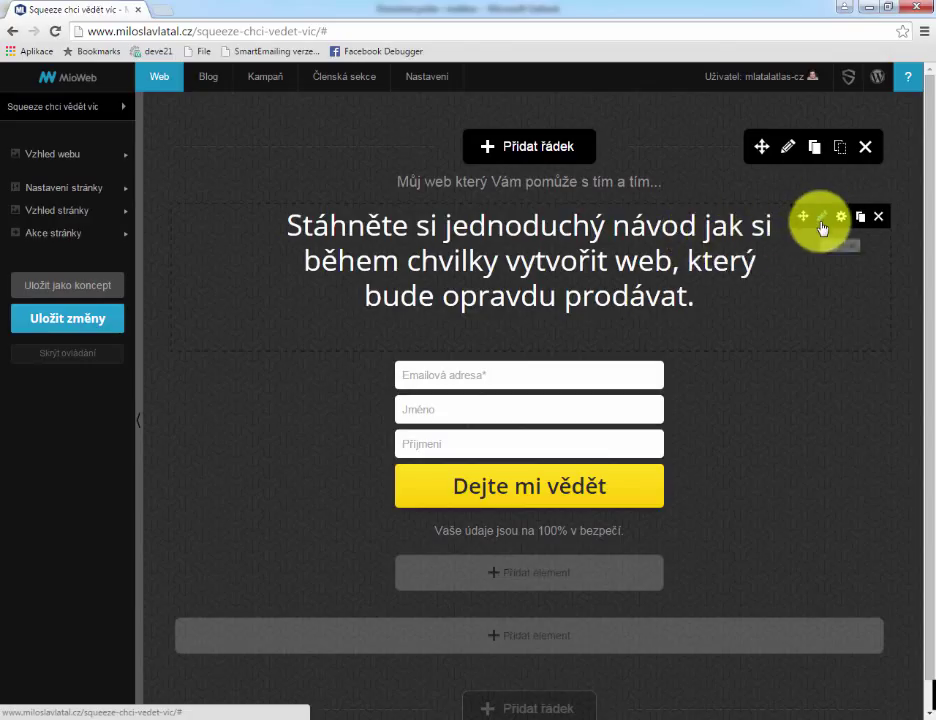
Step: Change the main heading to "Stáhněte si jednoduchý návod jak XYZ." and save it
click(821, 222)
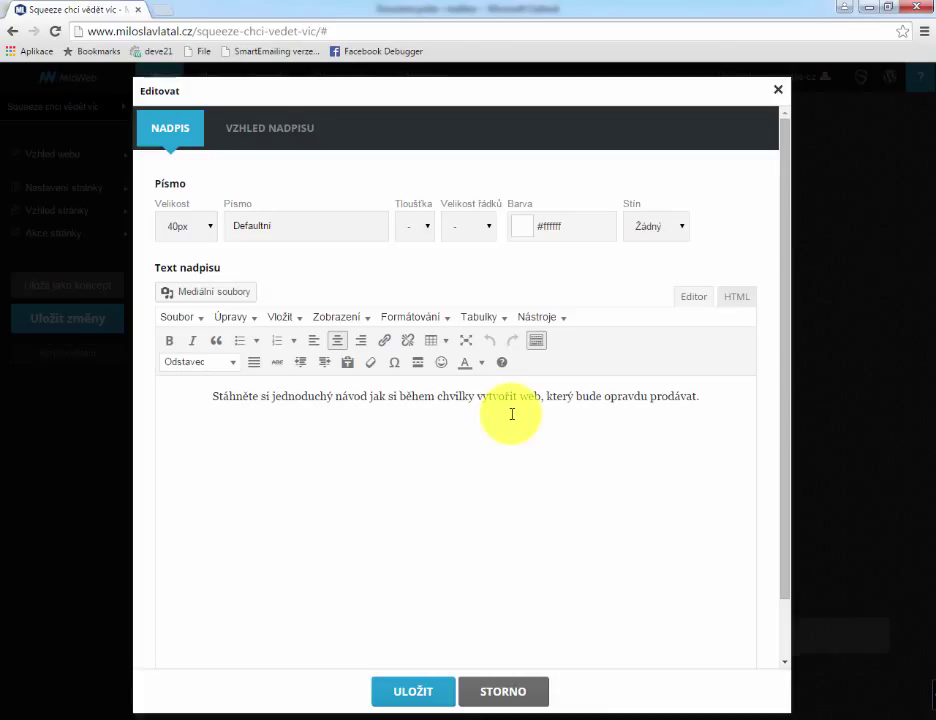
text(XYZ)
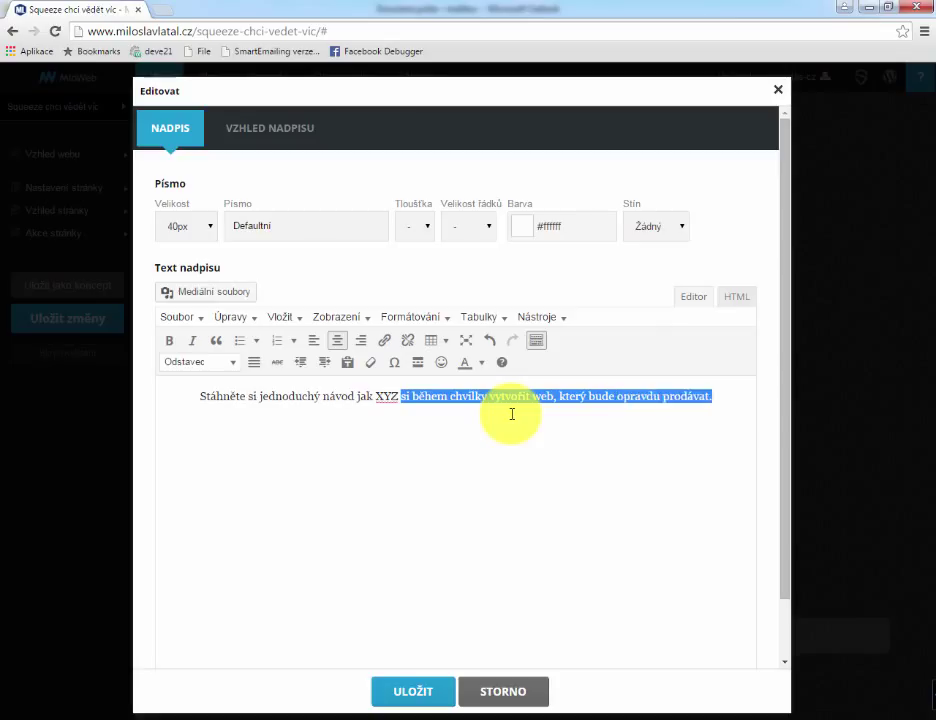
key(BackSpace)
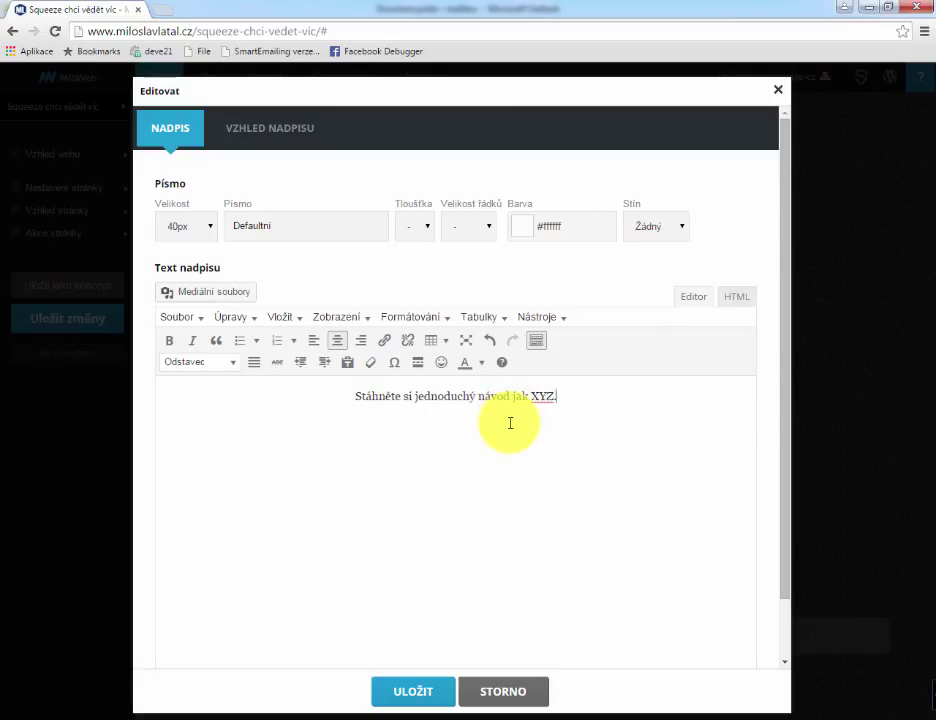
click(390, 696)
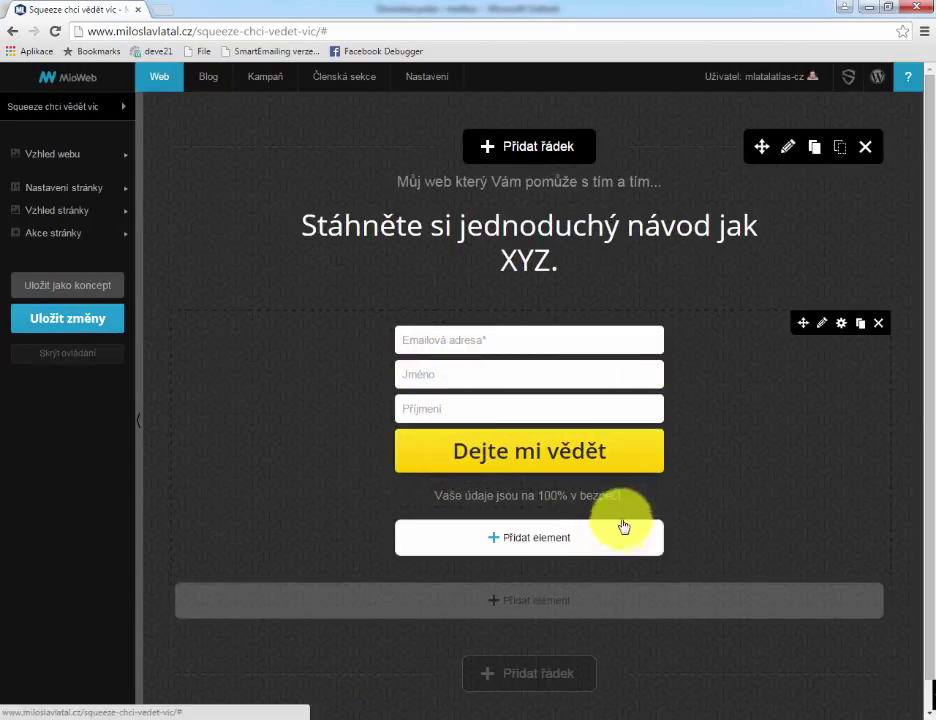
Step: Change the privacy note below the form to "Vaše údaje jsou u mě na 100% v bezpečí." and save it
click(598, 498)
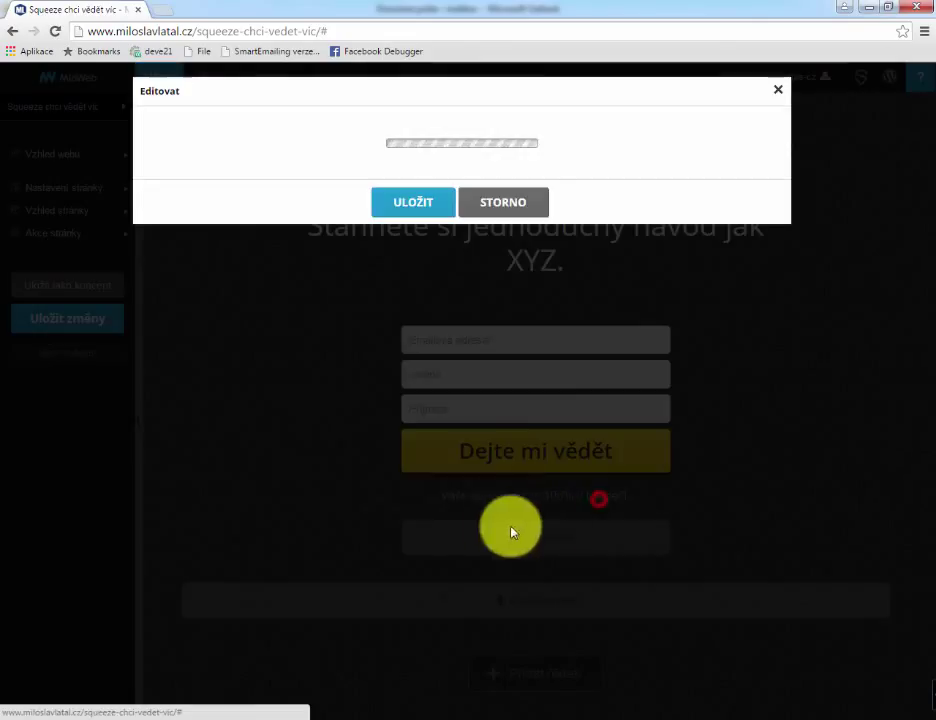
click(447, 295)
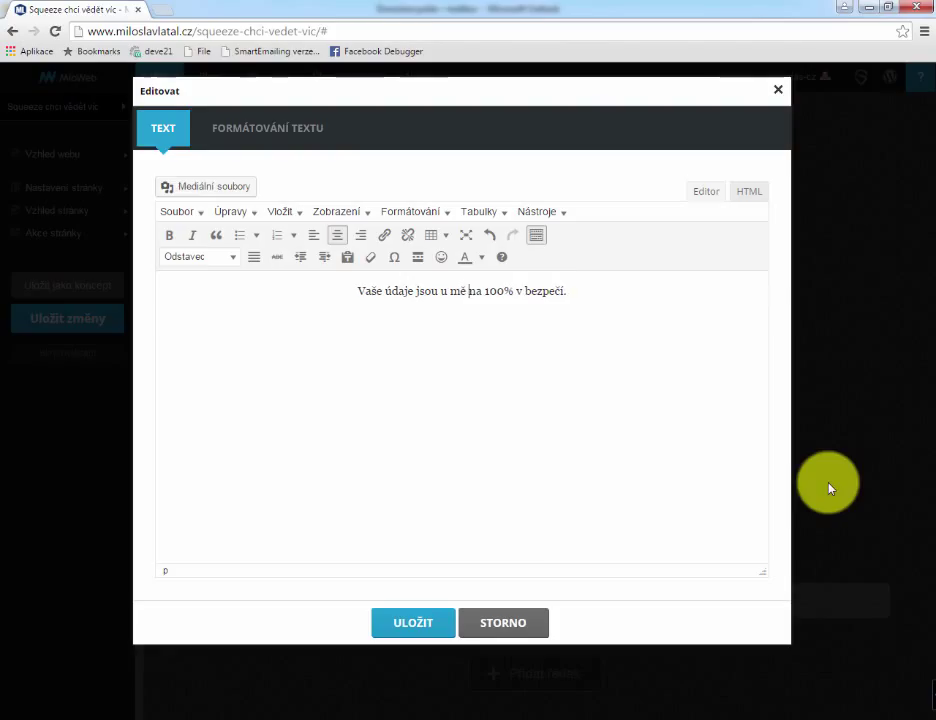
click(420, 630)
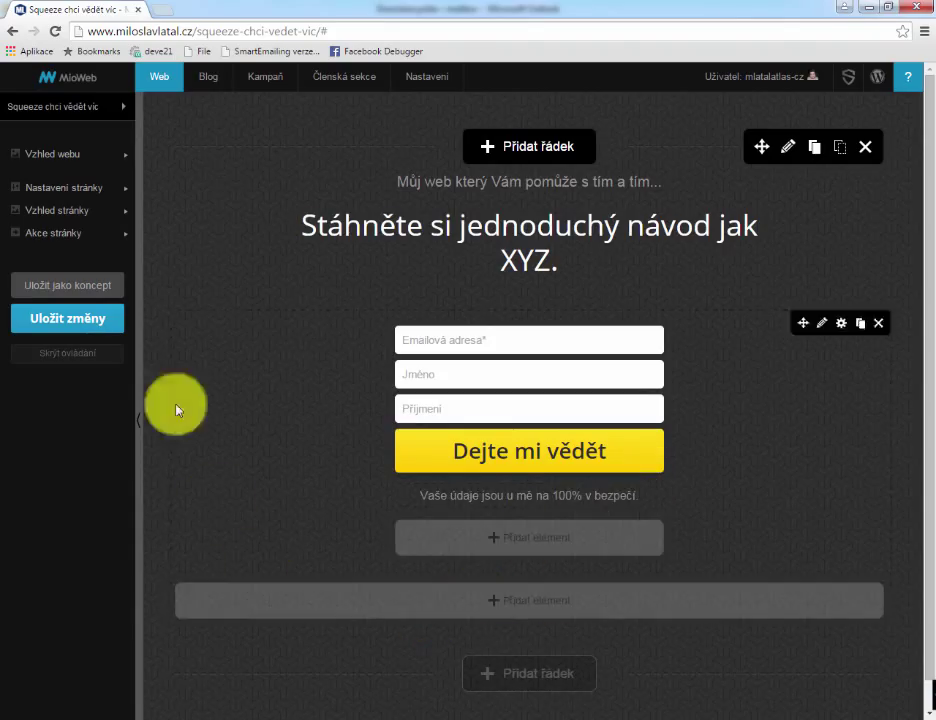
Step: Hide the page's editing controls, copy the page address and open it in Internet Explorer to preview the published page
click(67, 353)
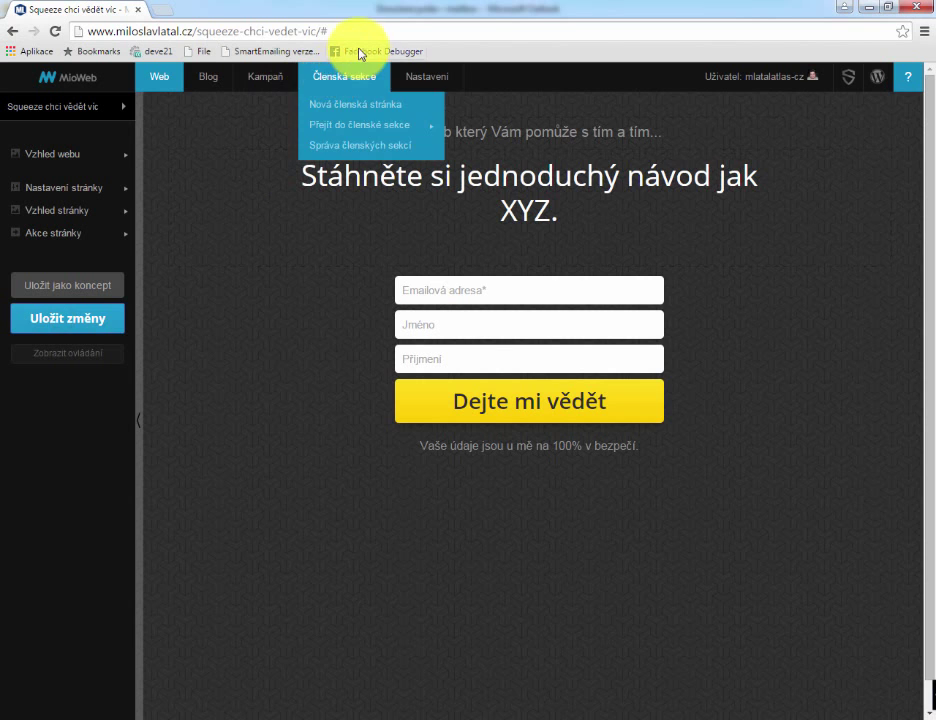
click(361, 31)
key(ctrl+c)
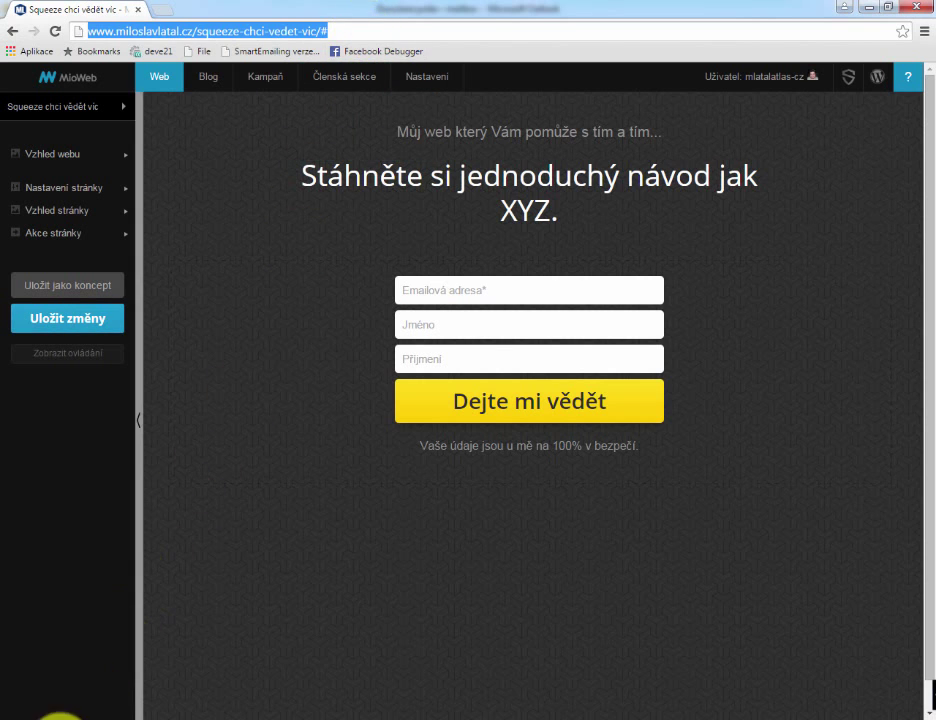
click(31, 663)
key(ctrl+v)
key(Return)
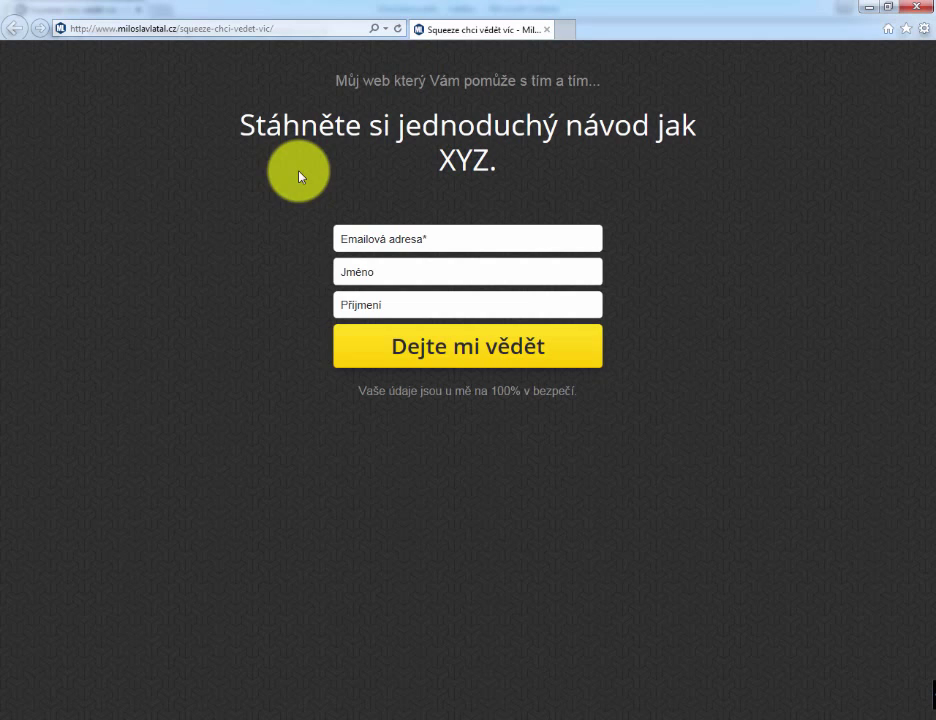
click(265, 90)
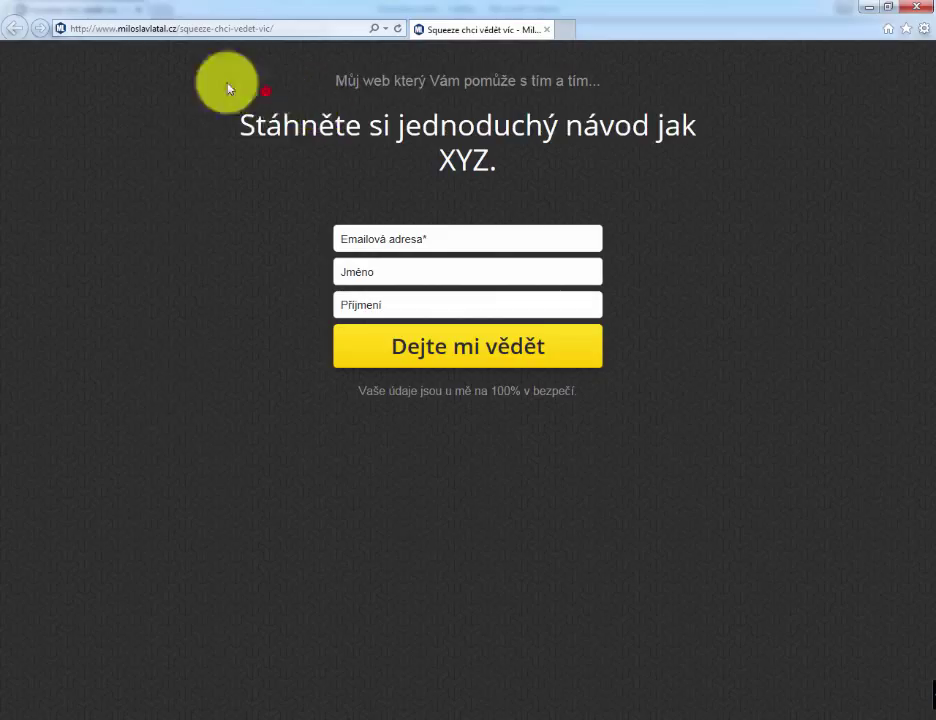
click(205, 93)
double_click(164, 358)
click(212, 476)
click(457, 544)
click(761, 597)
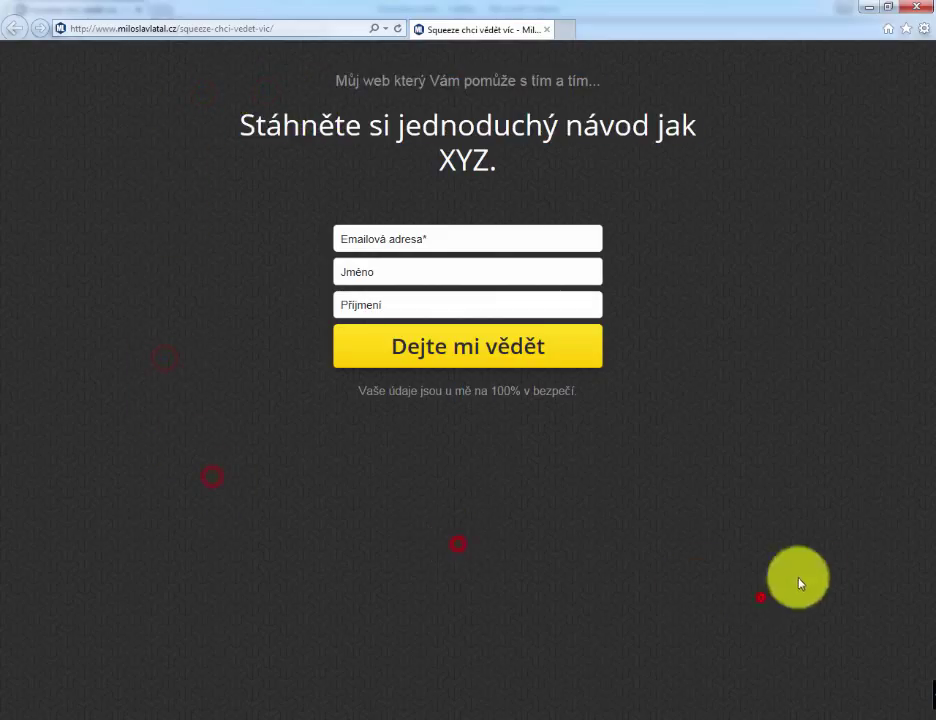
click(56, 67)
click(267, 72)
click(356, 77)
click(497, 82)
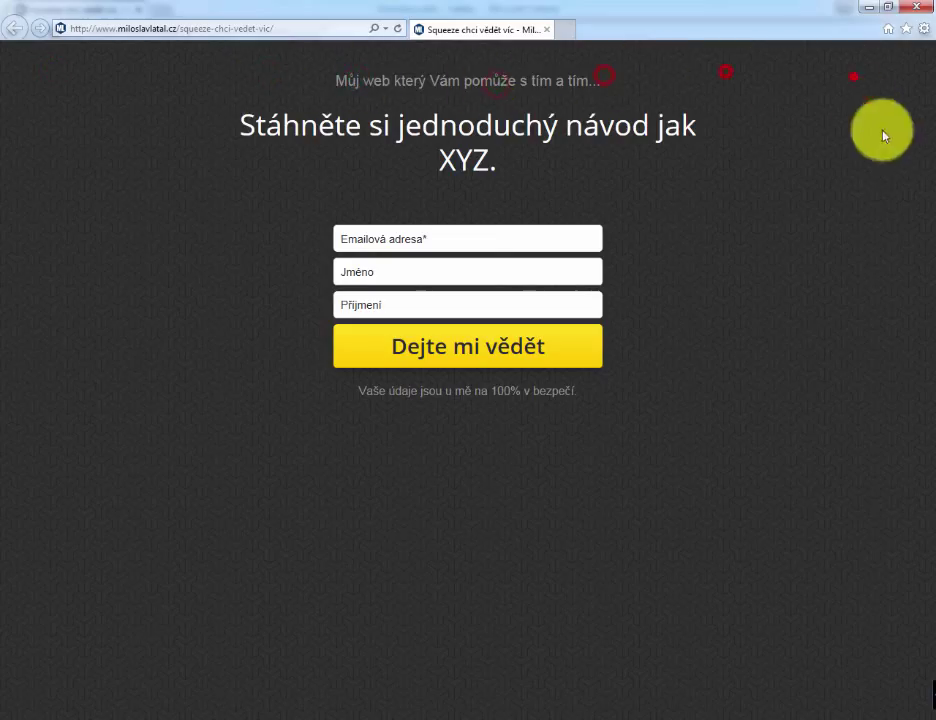
click(892, 152)
click(896, 347)
click(865, 498)
click(841, 591)
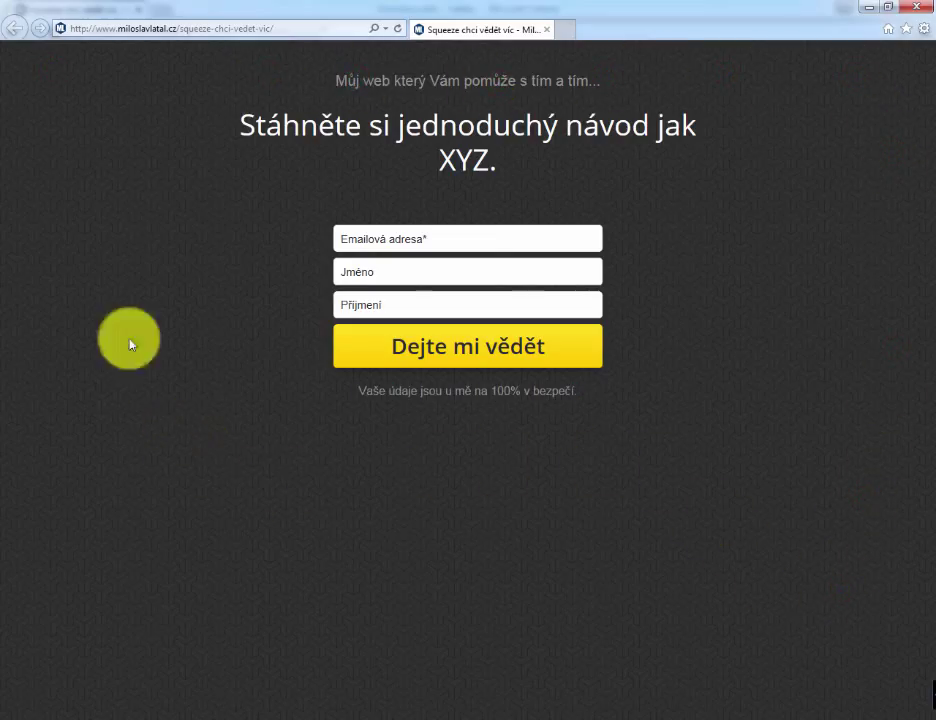
Step: Close the Internet Explorer preview and show the editing controls again on the squeeze page in Chrome
click(546, 29)
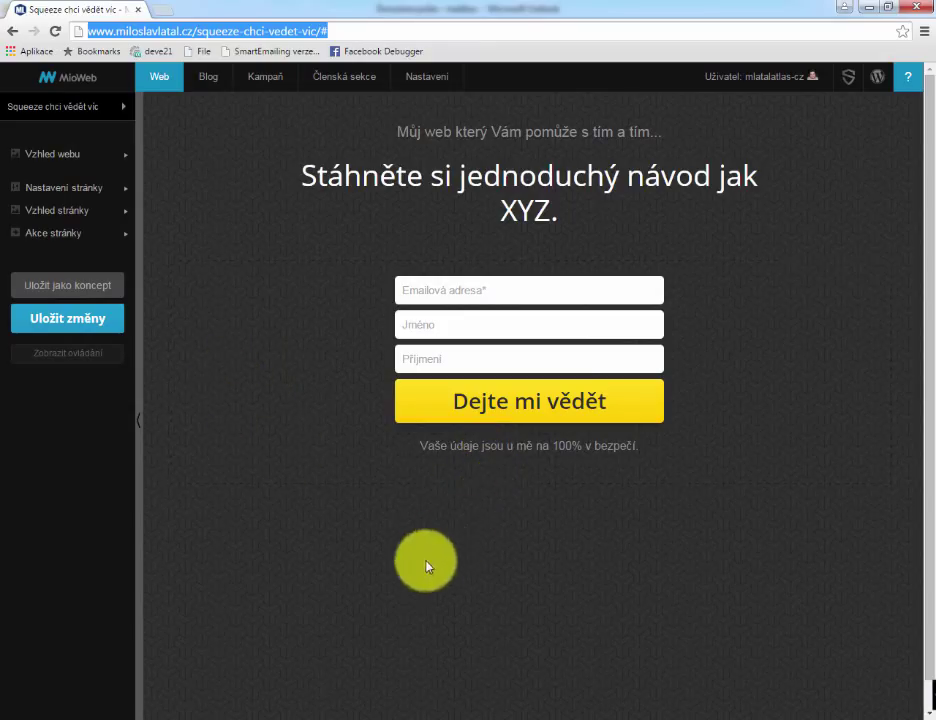
click(67, 352)
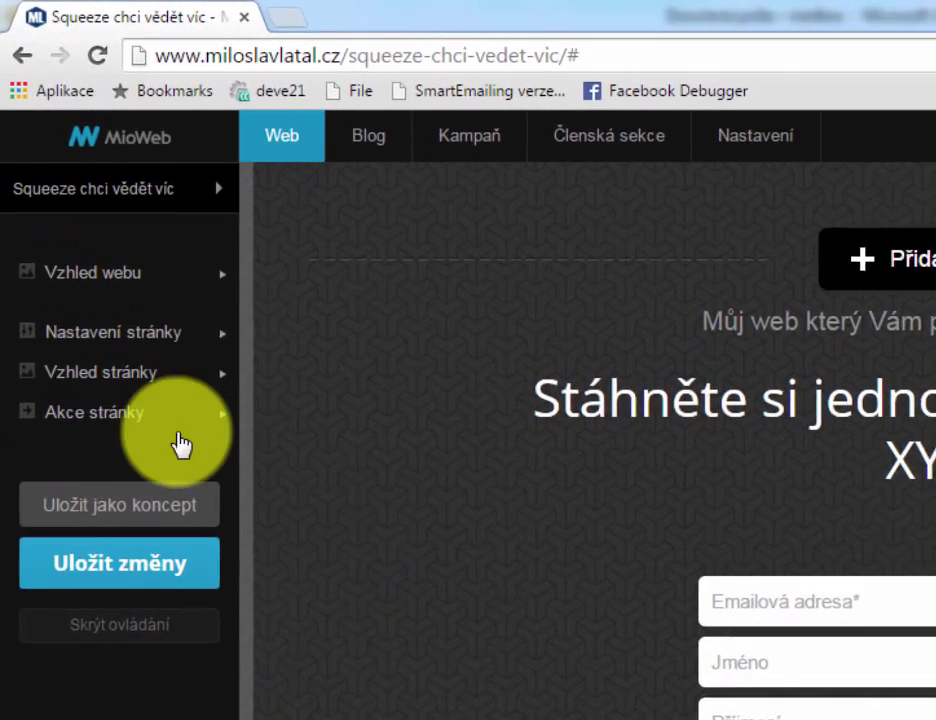
Step: Set the squeeze page as the website's home page and highlight the domain part of its address
click(55, 297)
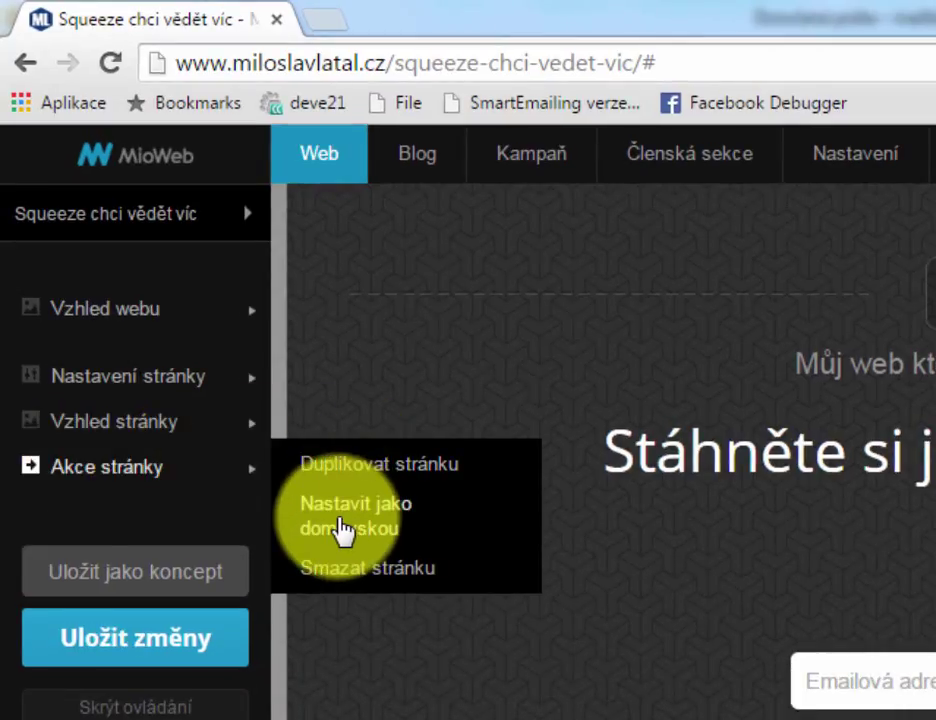
click(345, 530)
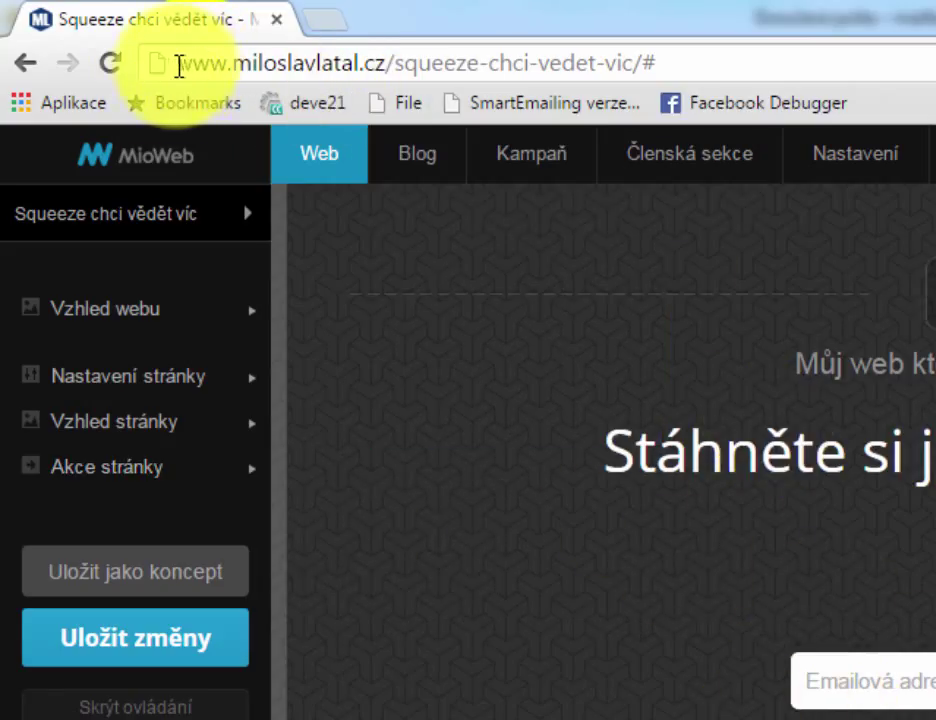
drag(175, 65, 380, 62)
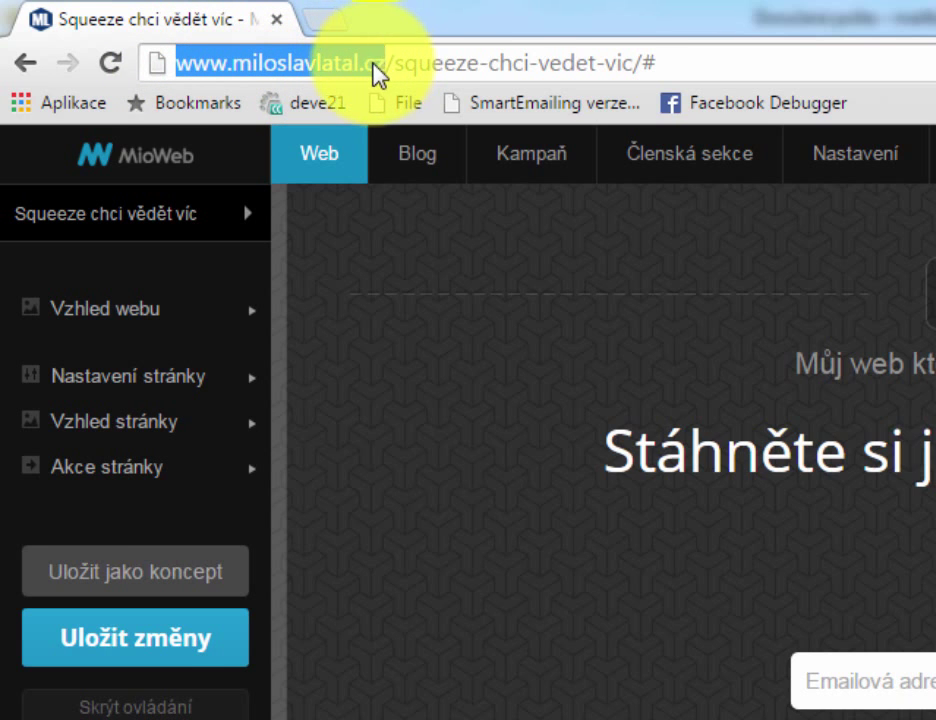